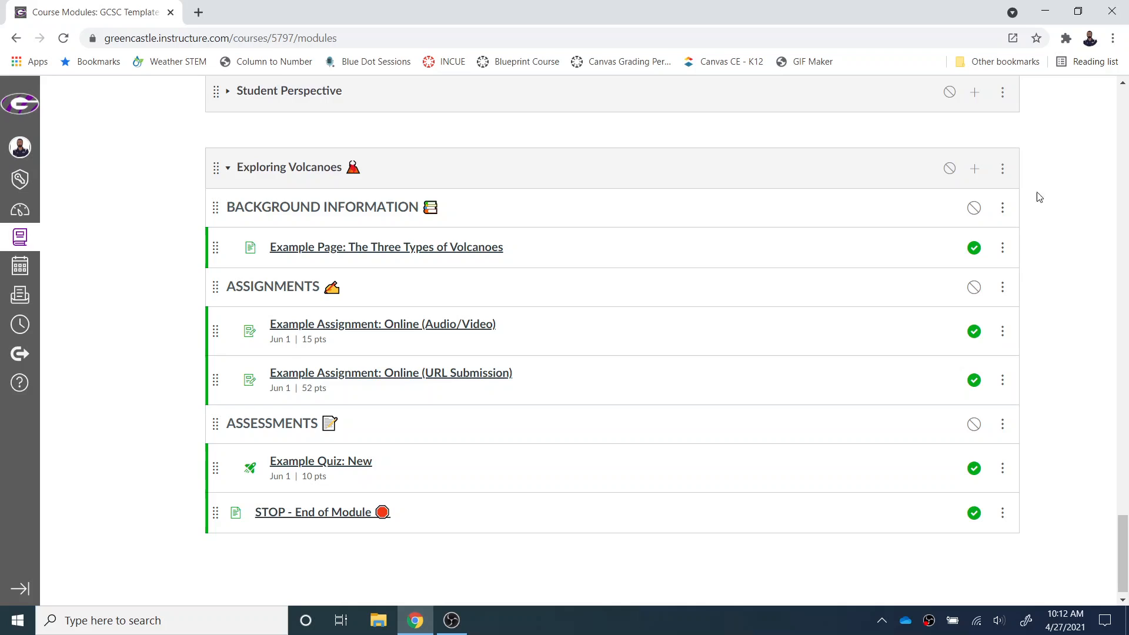
- Edit the Exploring Volcanoes module settings, adding a first requirement and making students move through requirements in sequential order
{"action": "left_click", "coordinate": [1004, 171]}
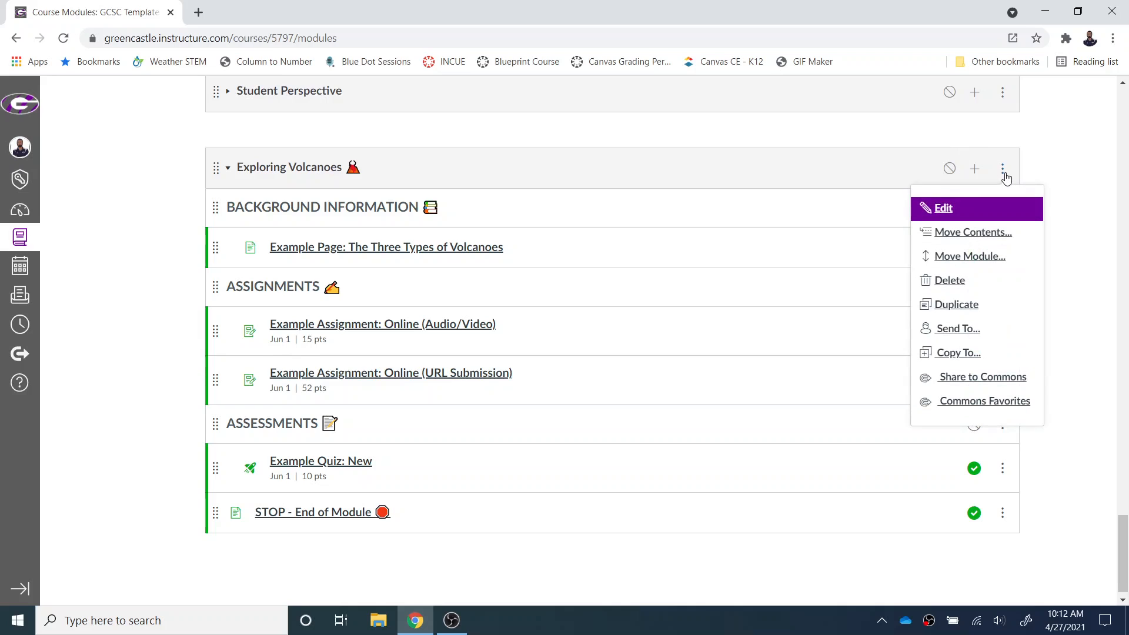
{"action": "left_click", "coordinate": [953, 212]}
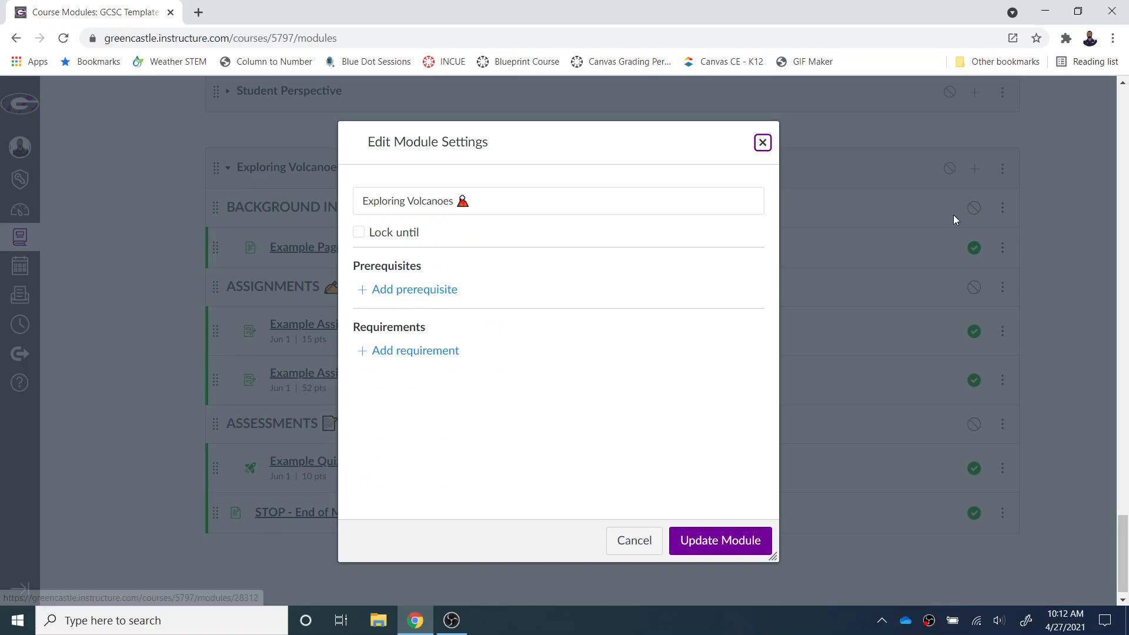
{"action": "left_click", "coordinate": [400, 351]}
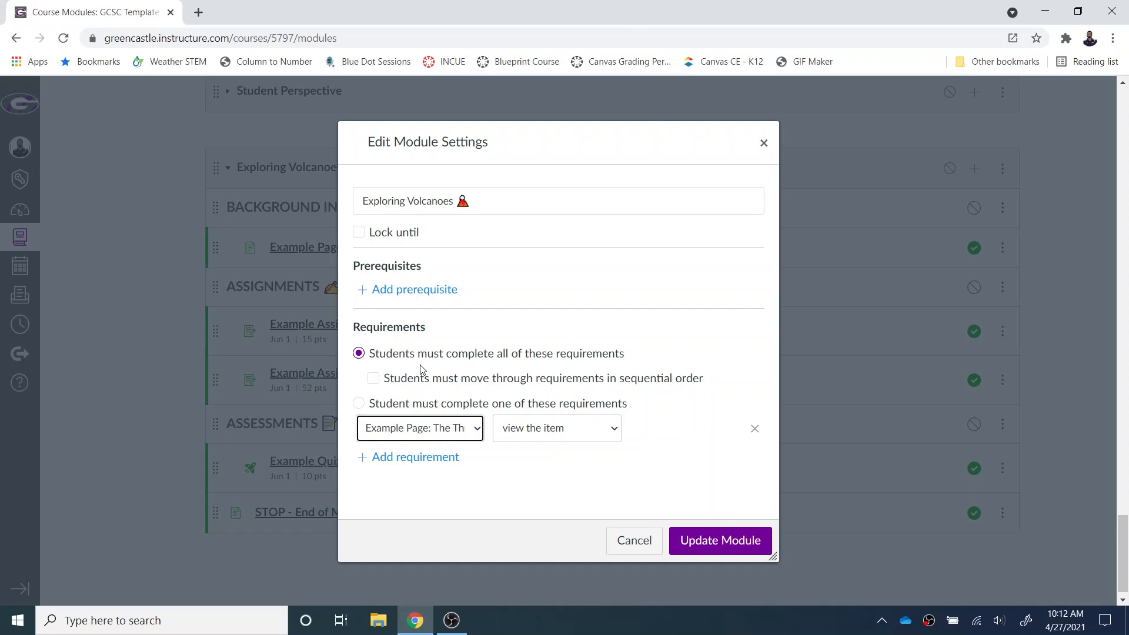
{"action": "key", "text": "super+plus"}
{"action": "key", "text": "super+plus"}
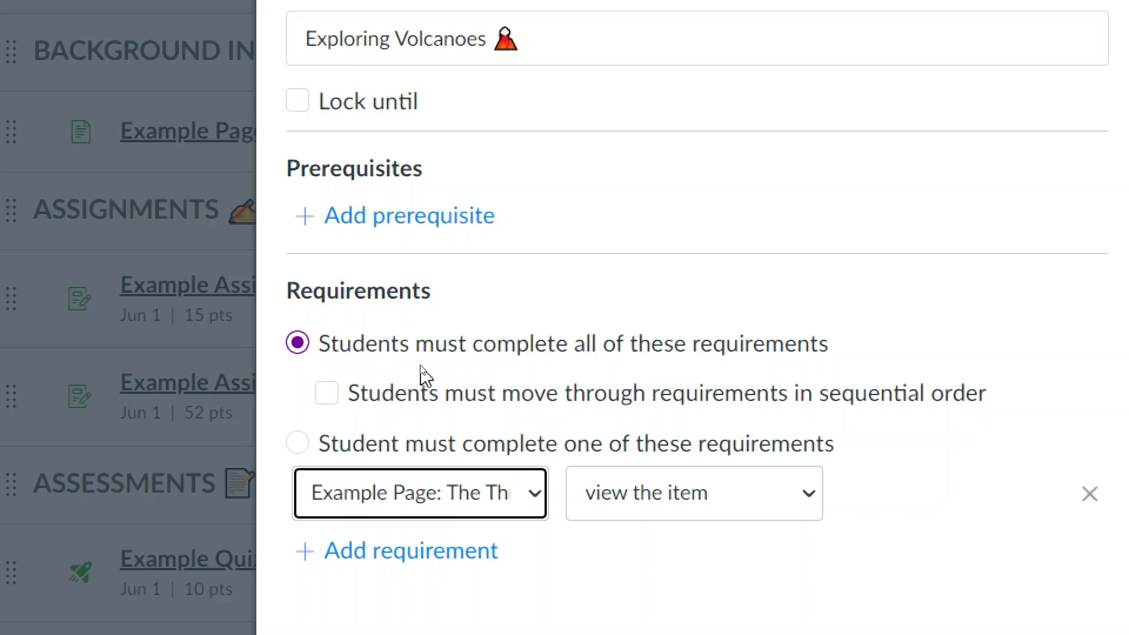
{"action": "key", "text": "super+minus"}
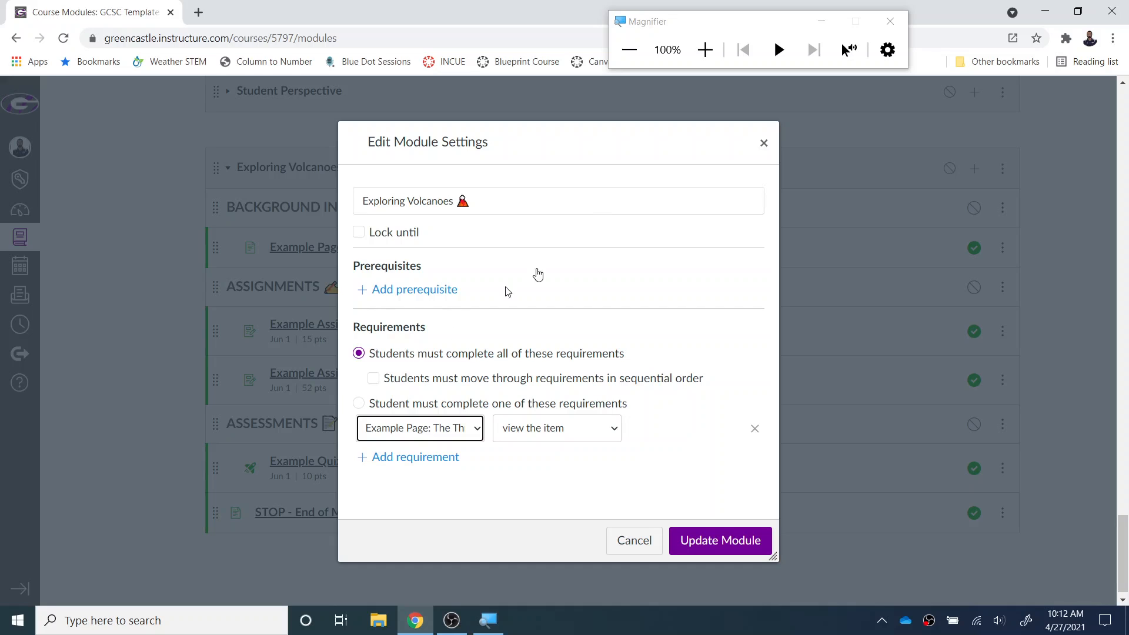
{"action": "left_click", "coordinate": [820, 24]}
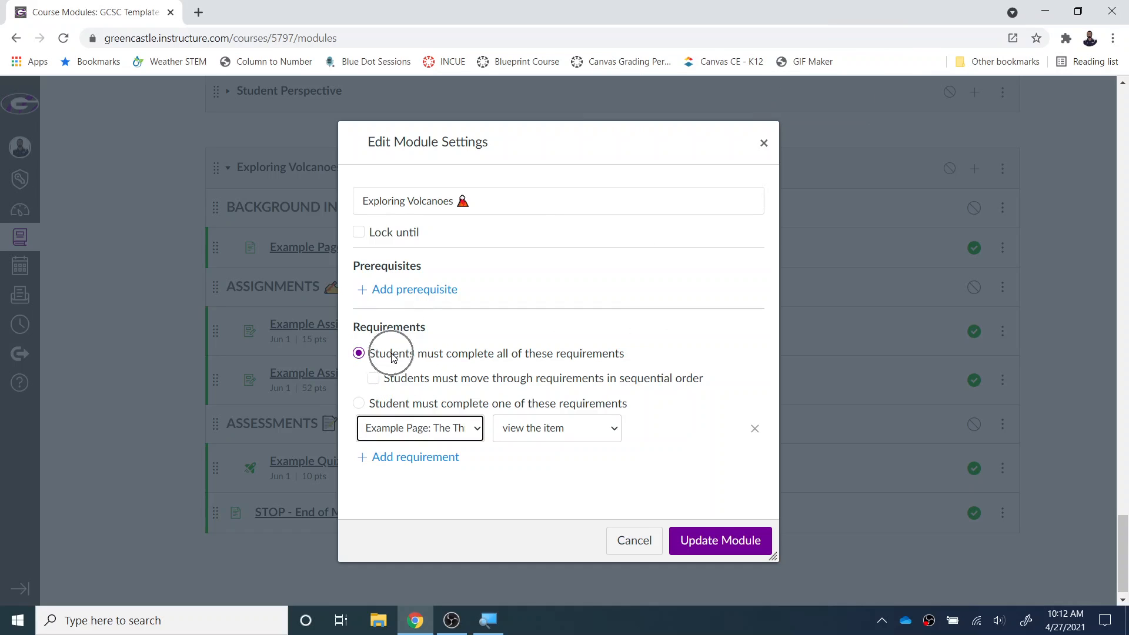
{"action": "left_click", "coordinate": [374, 379]}
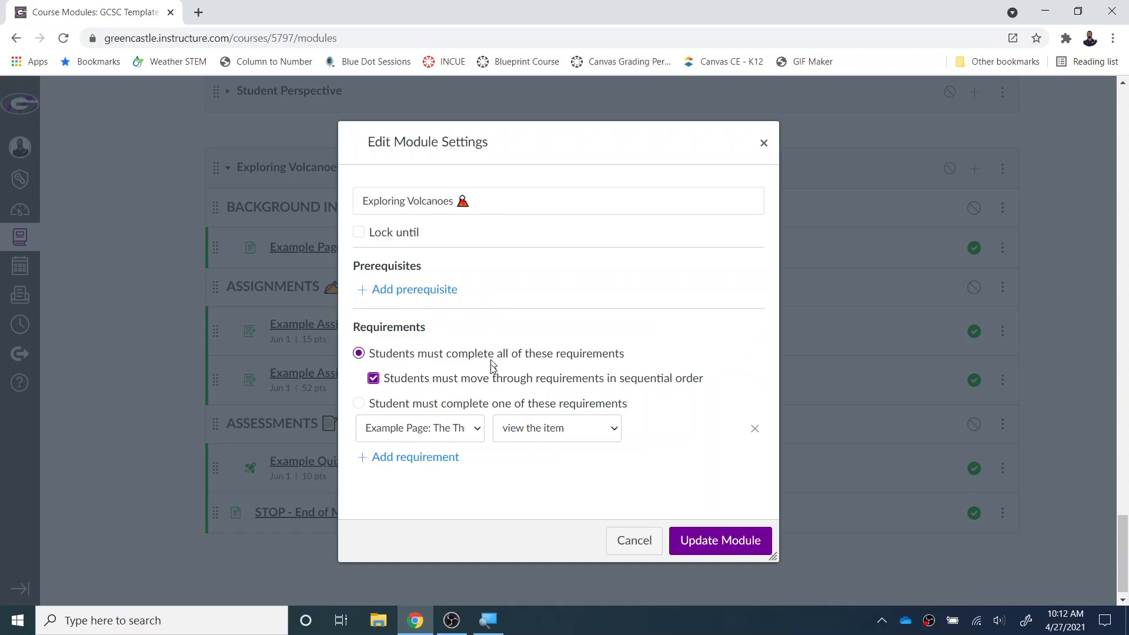
- Add a second requirement row and set the first requirement, for The Three Types of Volcanoes page, to mark as done
{"action": "left_click", "coordinate": [432, 457]}
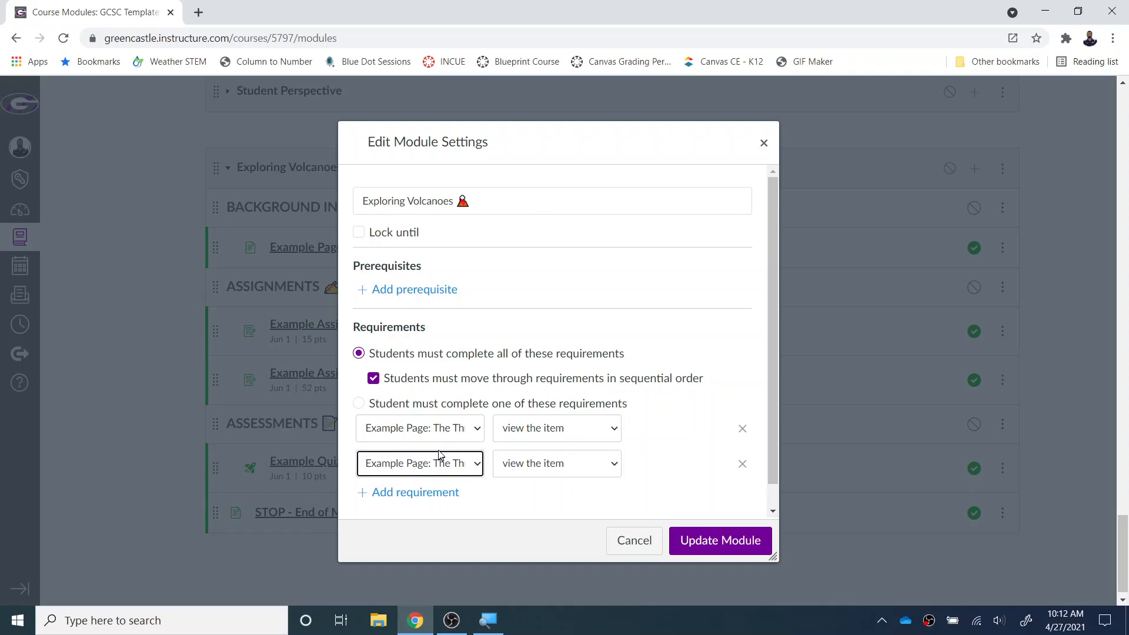
{"action": "left_click_drag", "start_coordinate": [524, 145], "coordinate": [758, 140]}
{"action": "left_click", "coordinate": [382, 248]}
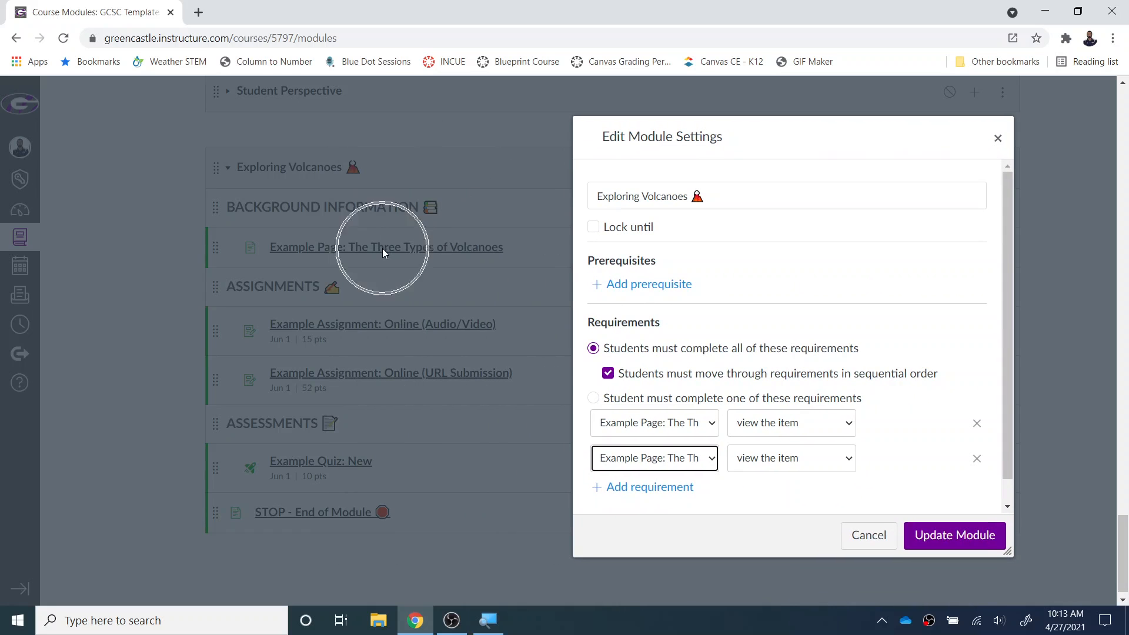
{"action": "left_click", "coordinate": [708, 421]}
{"action": "left_click", "coordinate": [701, 465]}
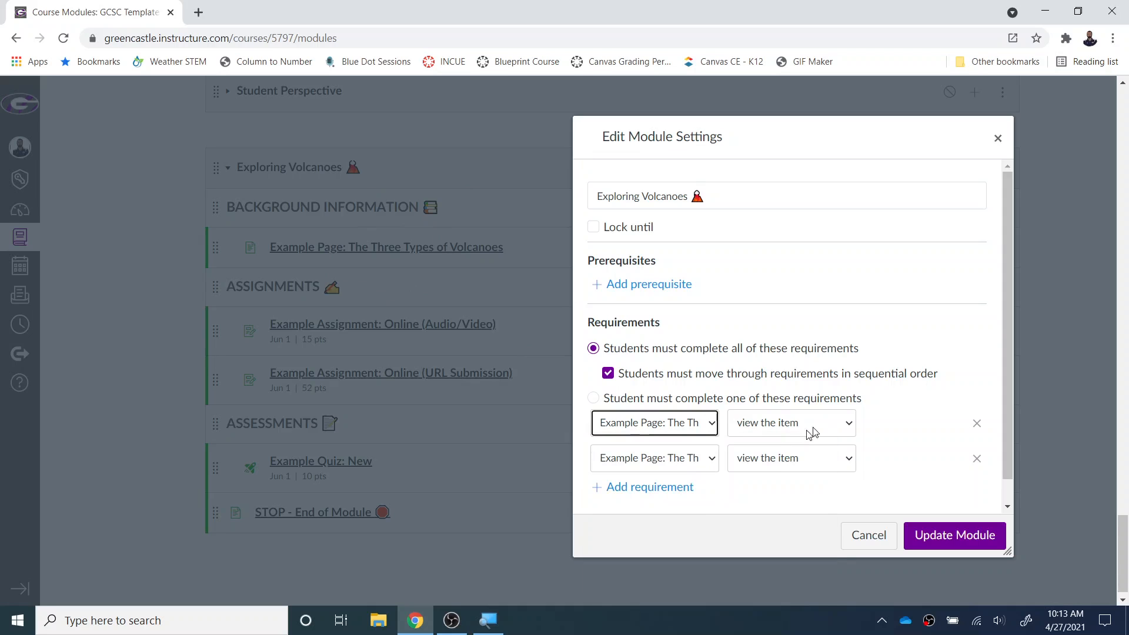
{"action": "left_click", "coordinate": [848, 422]}
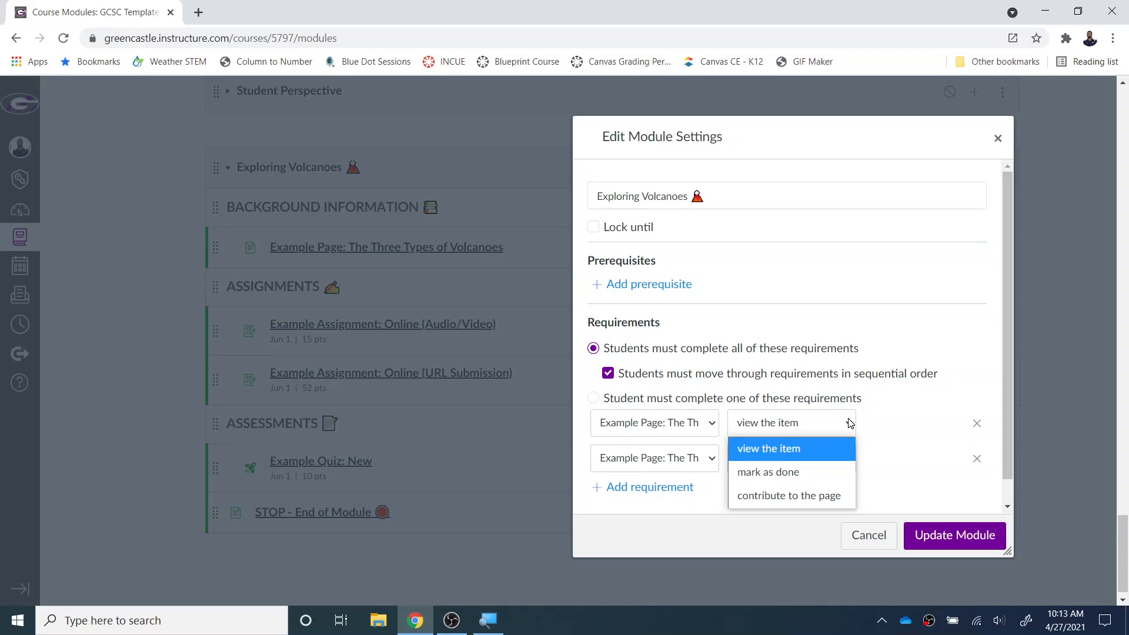
{"action": "left_click", "coordinate": [827, 475]}
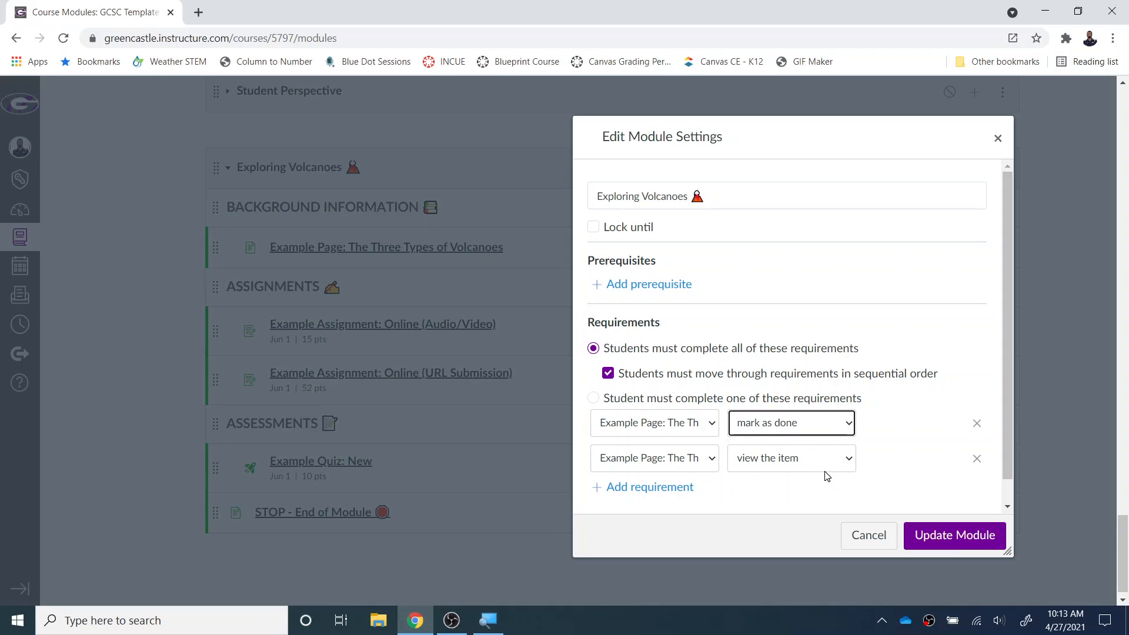
- Set the second requirement to submit the assignment for Example Assignment: Online (Audio/Video)
{"action": "left_click", "coordinate": [712, 459]}
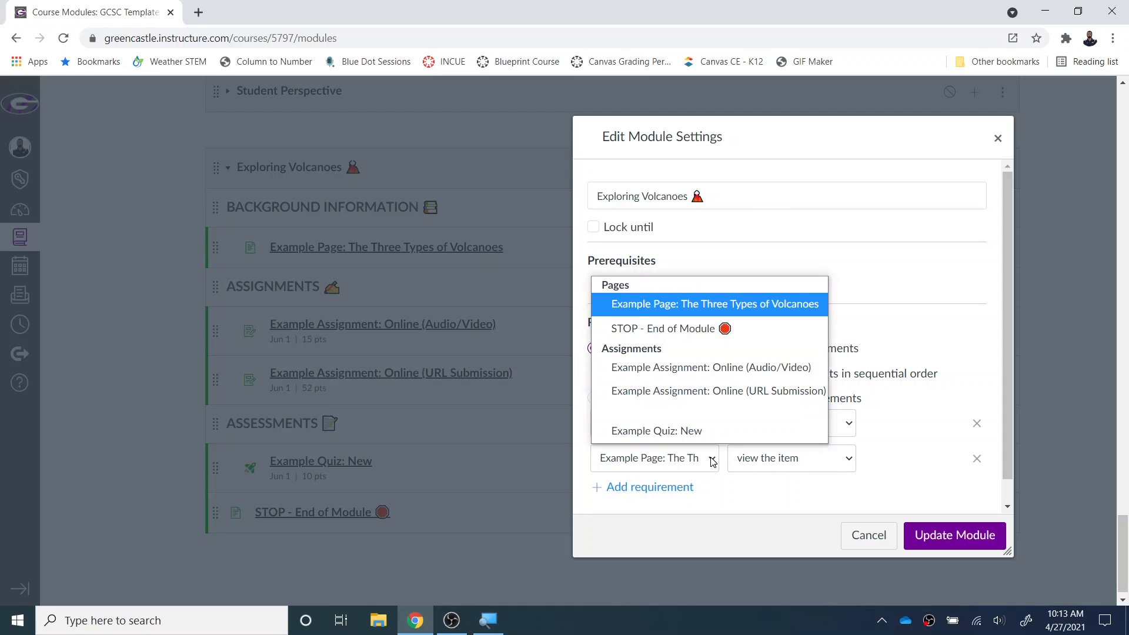
{"action": "left_click", "coordinate": [722, 375]}
{"action": "left_click", "coordinate": [852, 458]}
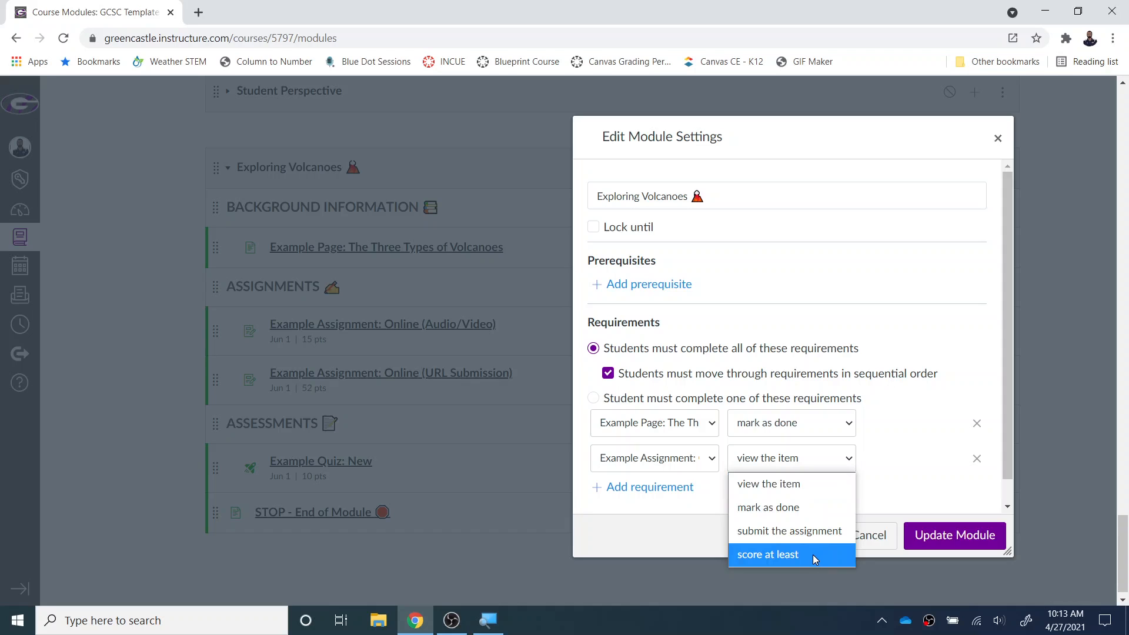
{"action": "left_click", "coordinate": [814, 534]}
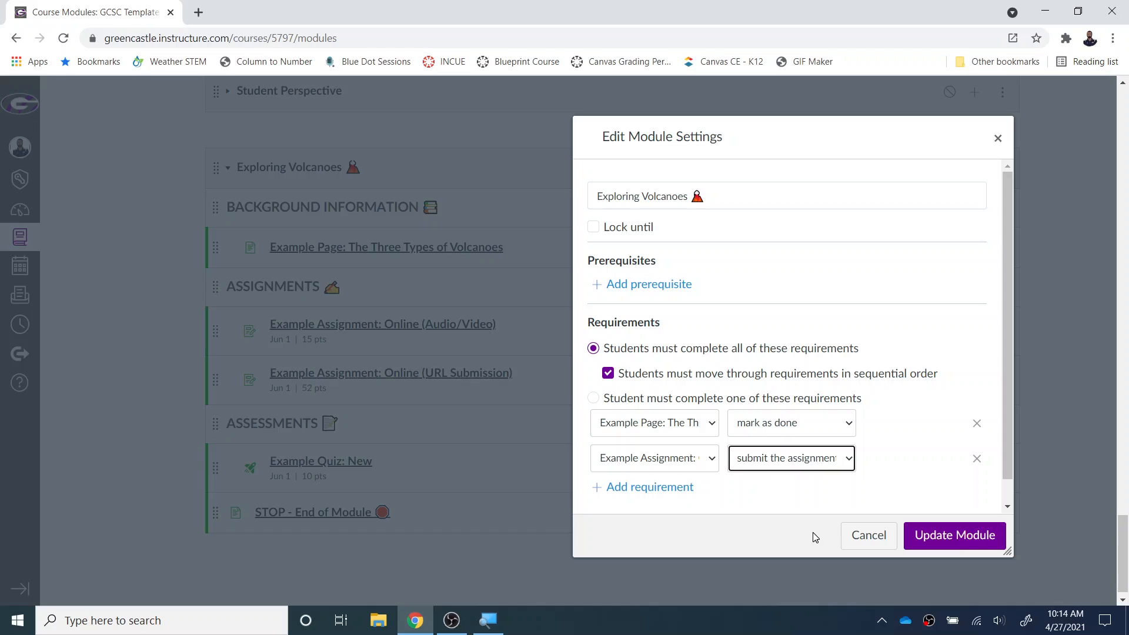
- Add a third requirement to submit the assignment for Example Assignment: Online (URL Submission)
{"action": "left_click", "coordinate": [667, 494]}
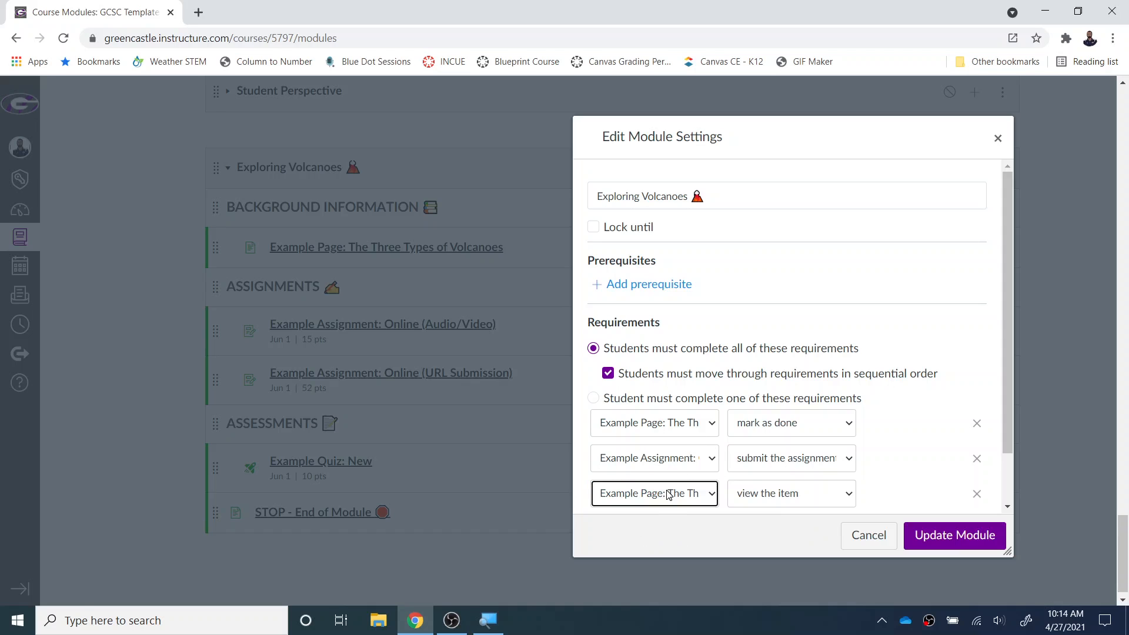
{"action": "left_click", "coordinate": [714, 492]}
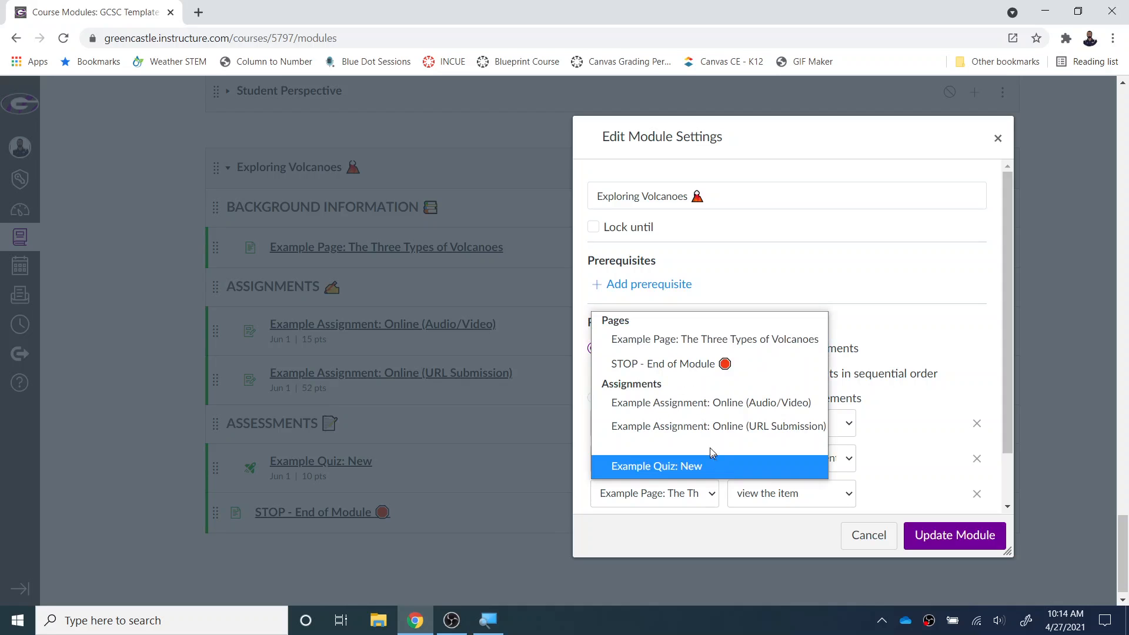
{"action": "left_click", "coordinate": [712, 427]}
{"action": "left_click", "coordinate": [851, 495]}
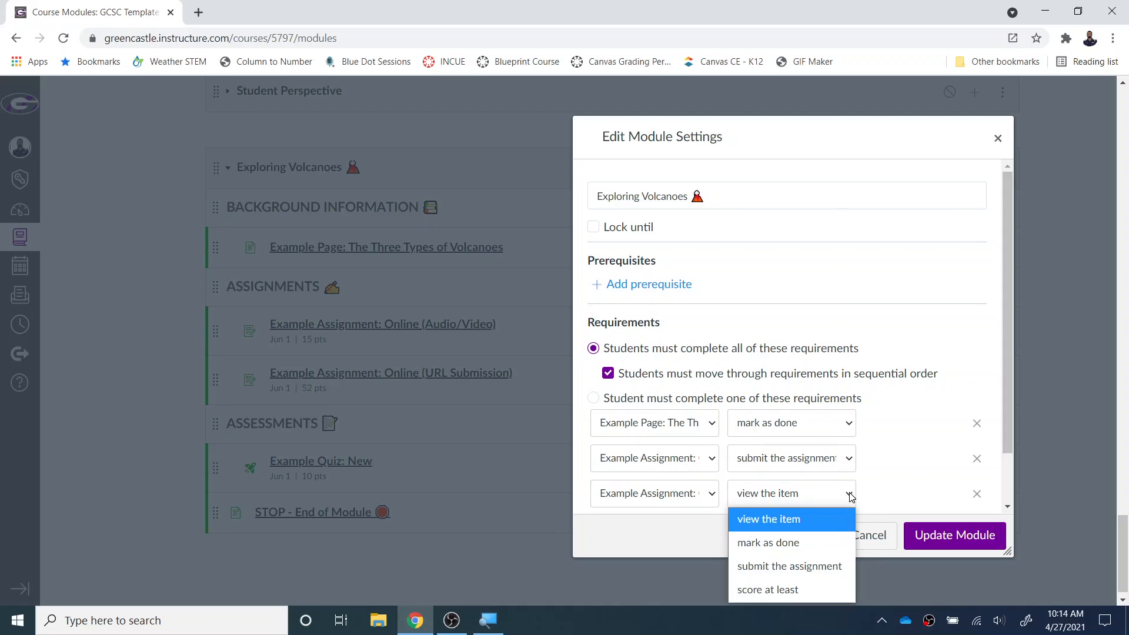
{"action": "left_click", "coordinate": [821, 567]}
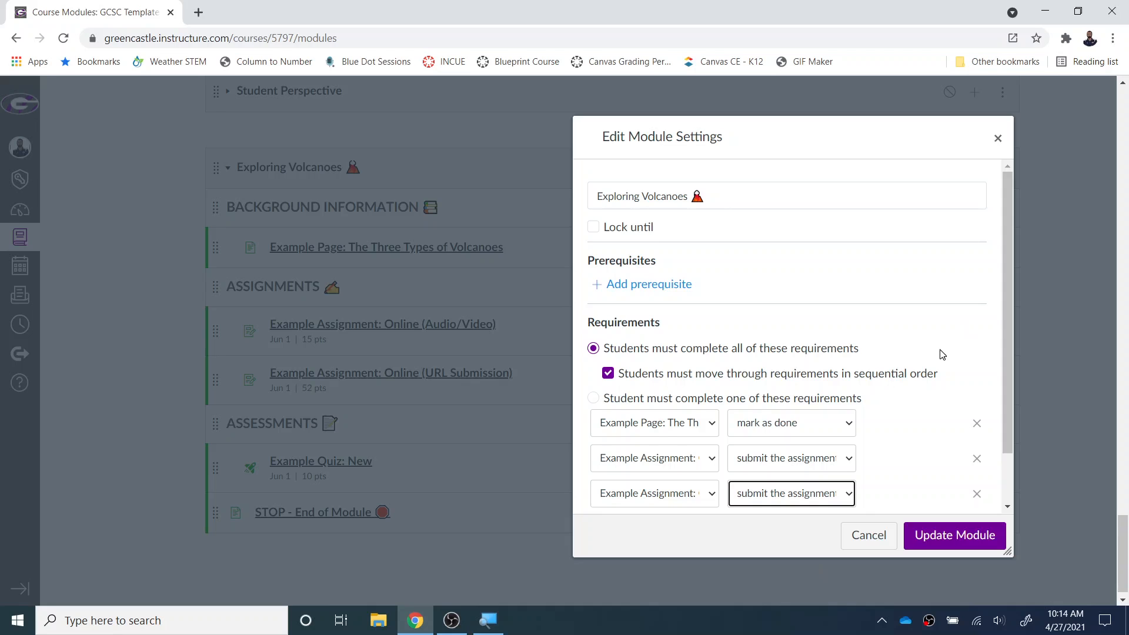
- Add a fourth requirement to score at least 8 on Example Quiz: New and save the module settings
{"action": "scroll", "coordinate": [942, 358], "scroll_direction": "down", "scroll_amount": 1}
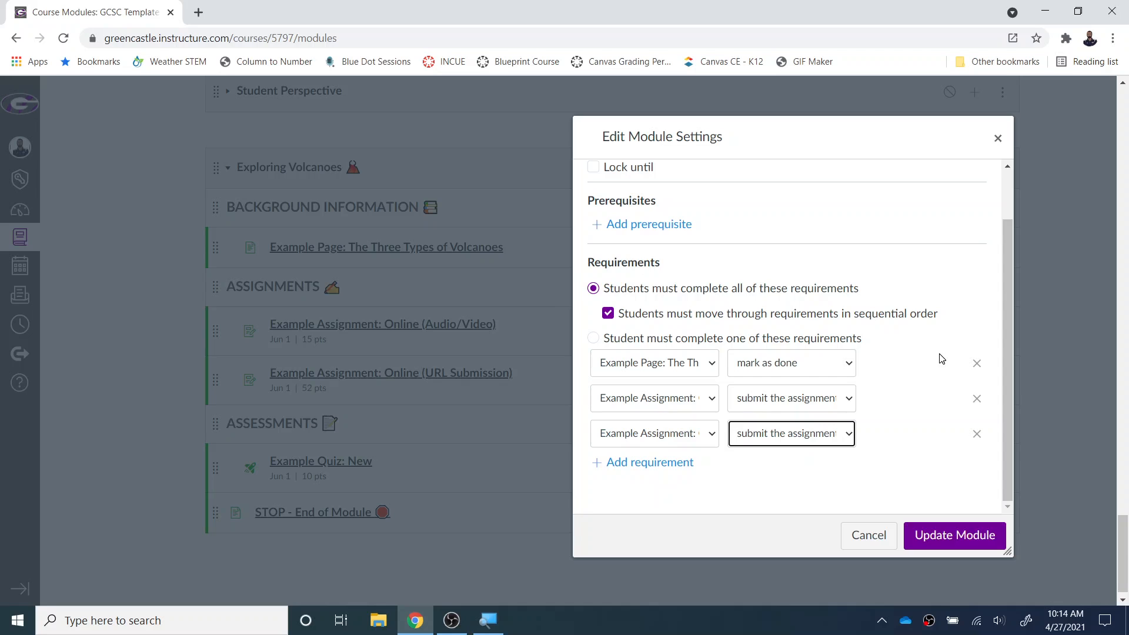
{"action": "left_click", "coordinate": [650, 466]}
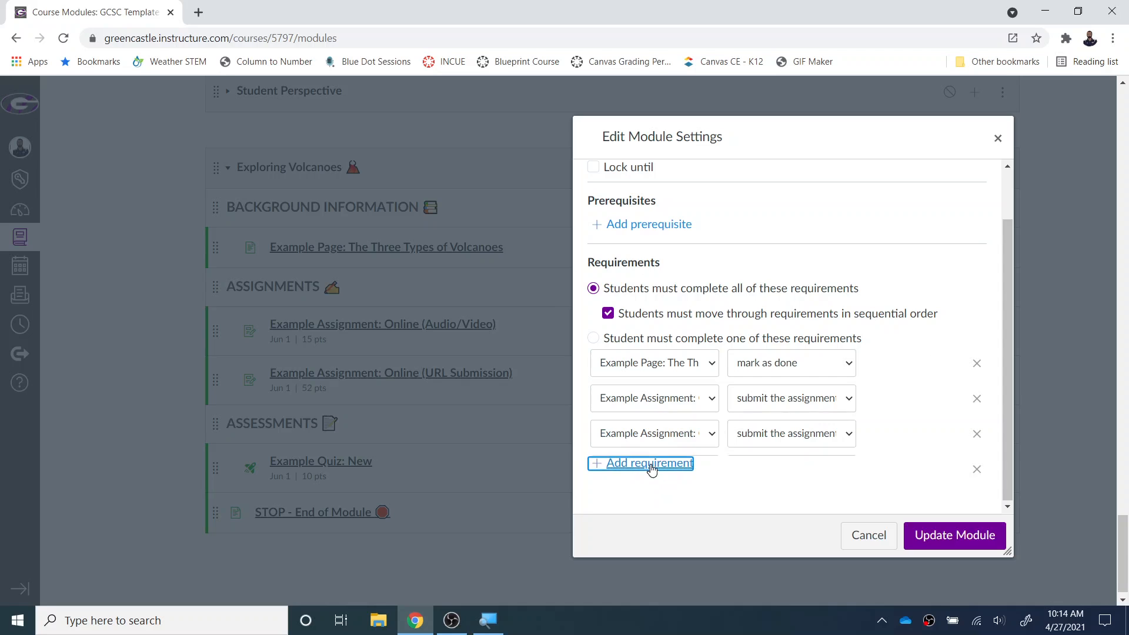
{"action": "left_click", "coordinate": [696, 470]}
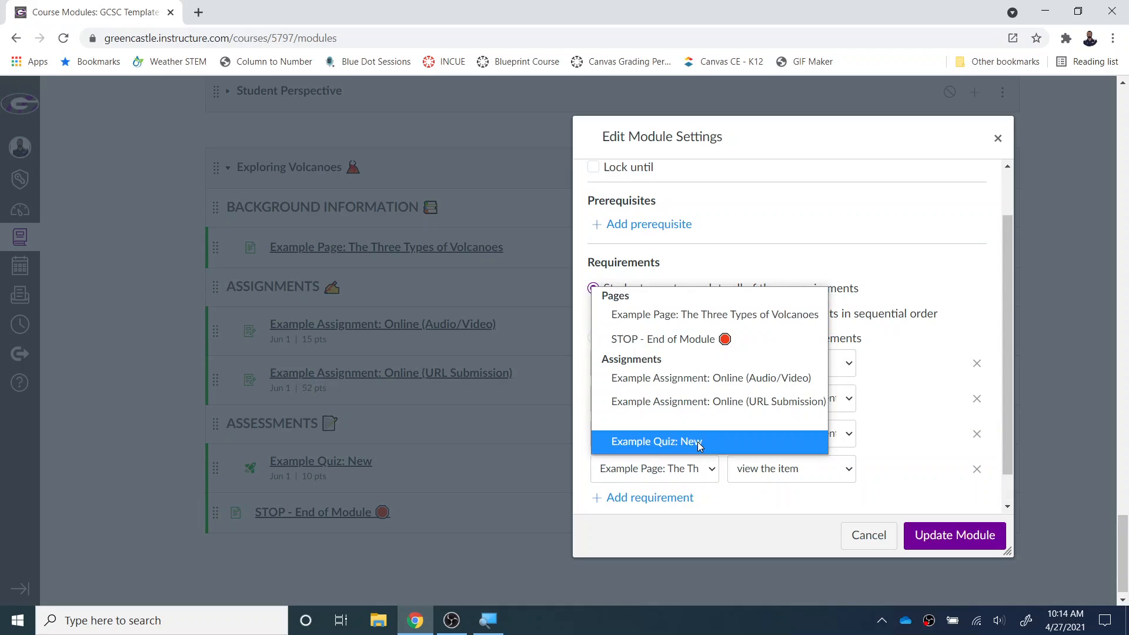
{"action": "left_click", "coordinate": [698, 442]}
{"action": "left_click", "coordinate": [799, 470]}
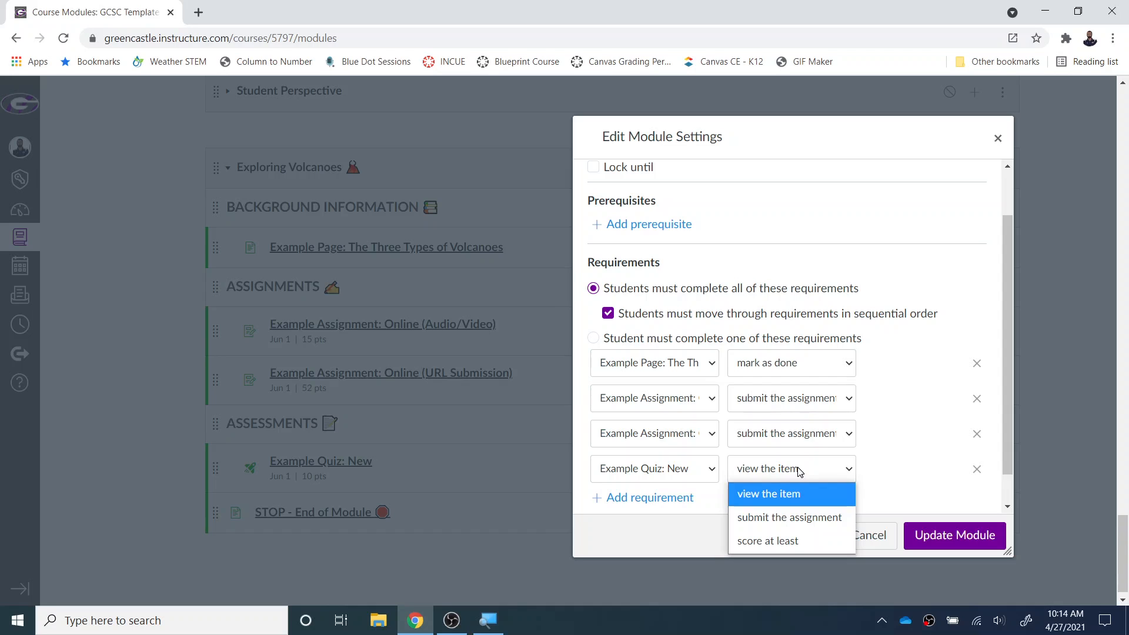
{"action": "left_click", "coordinate": [806, 540]}
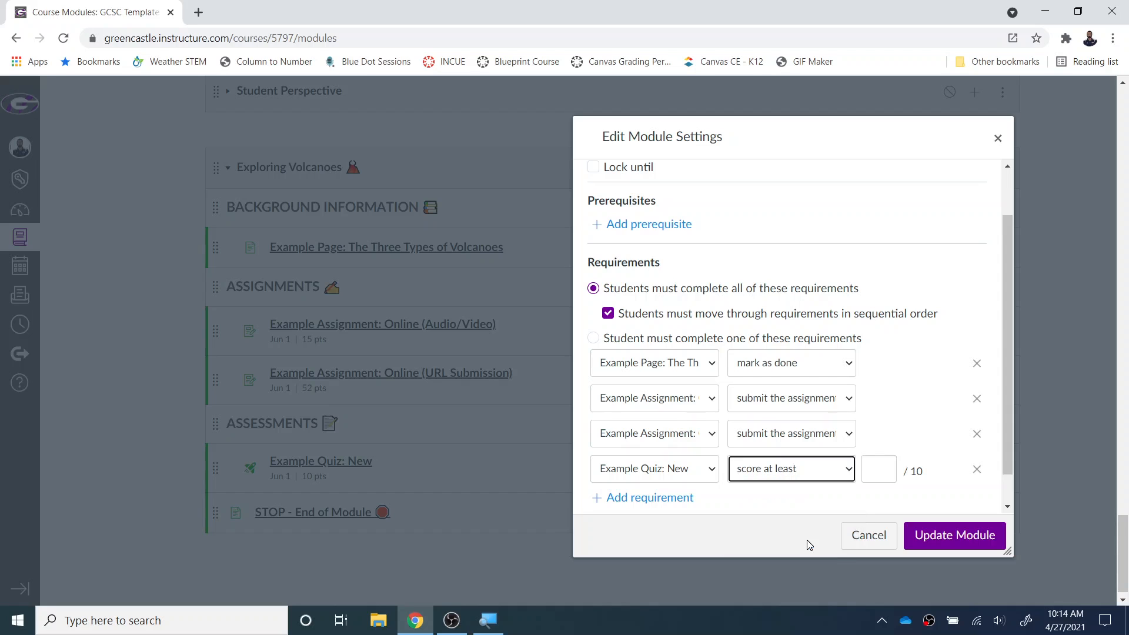
{"action": "left_click", "coordinate": [873, 475]}
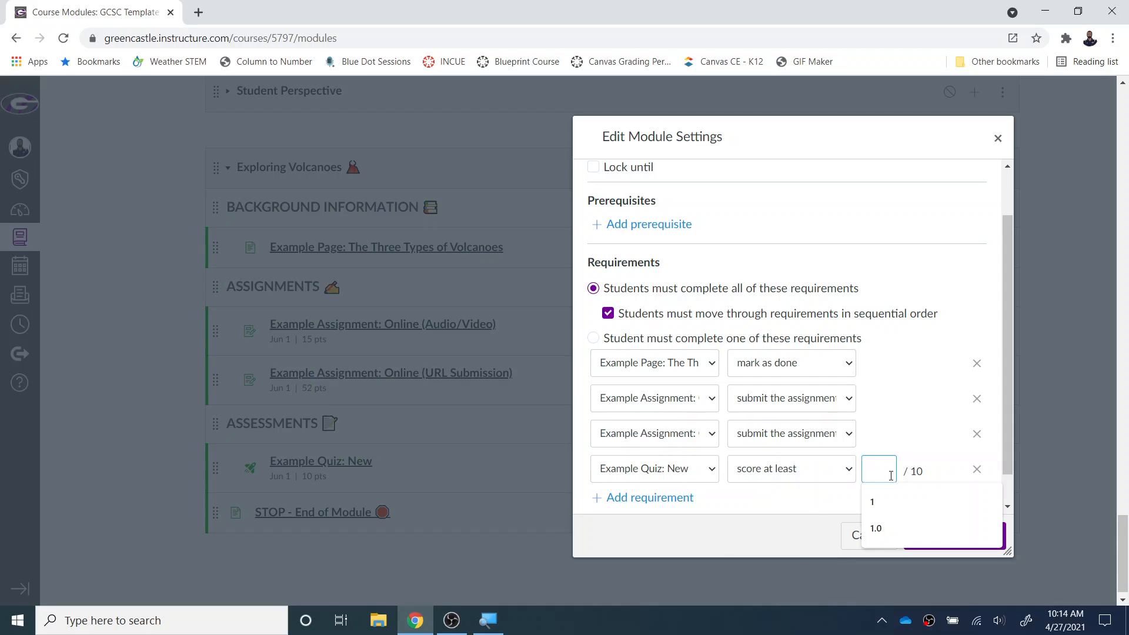
{"action": "type", "text": "8"}
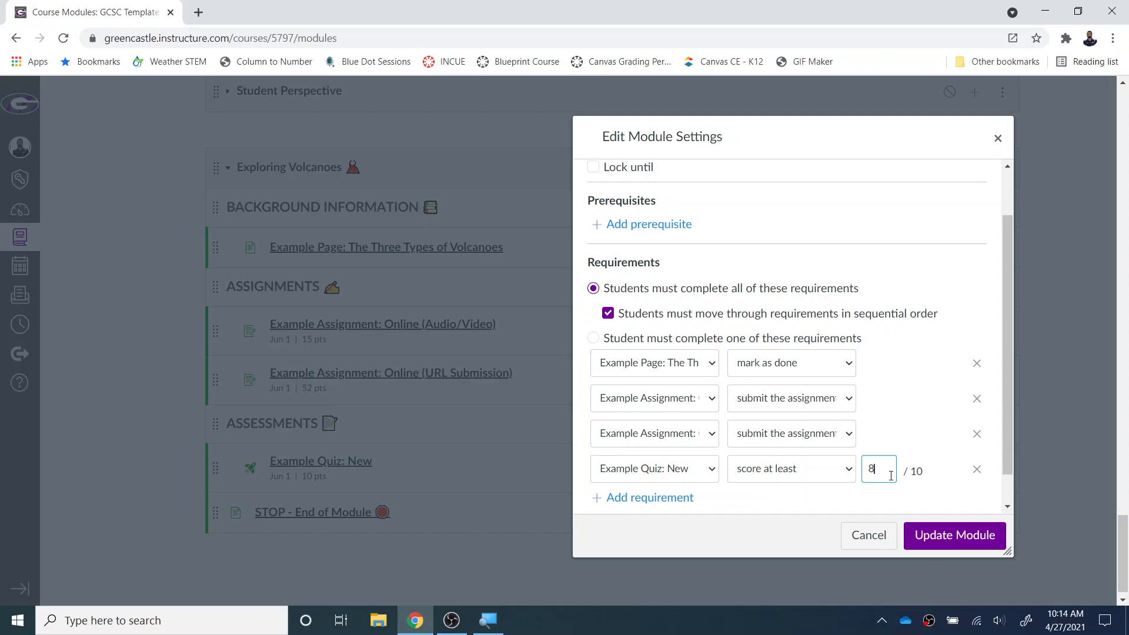
{"action": "left_click", "coordinate": [934, 537]}
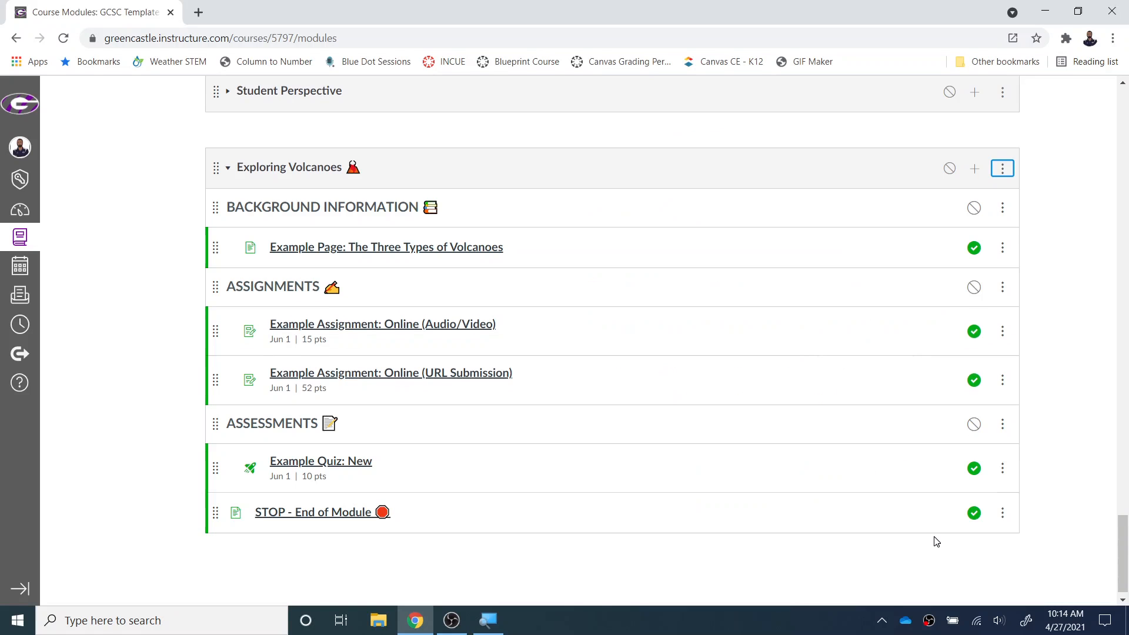
- Publish the Exploring Volcanoes module
{"action": "key", "text": "ctrl"}
{"action": "key", "text": "ctrl"}
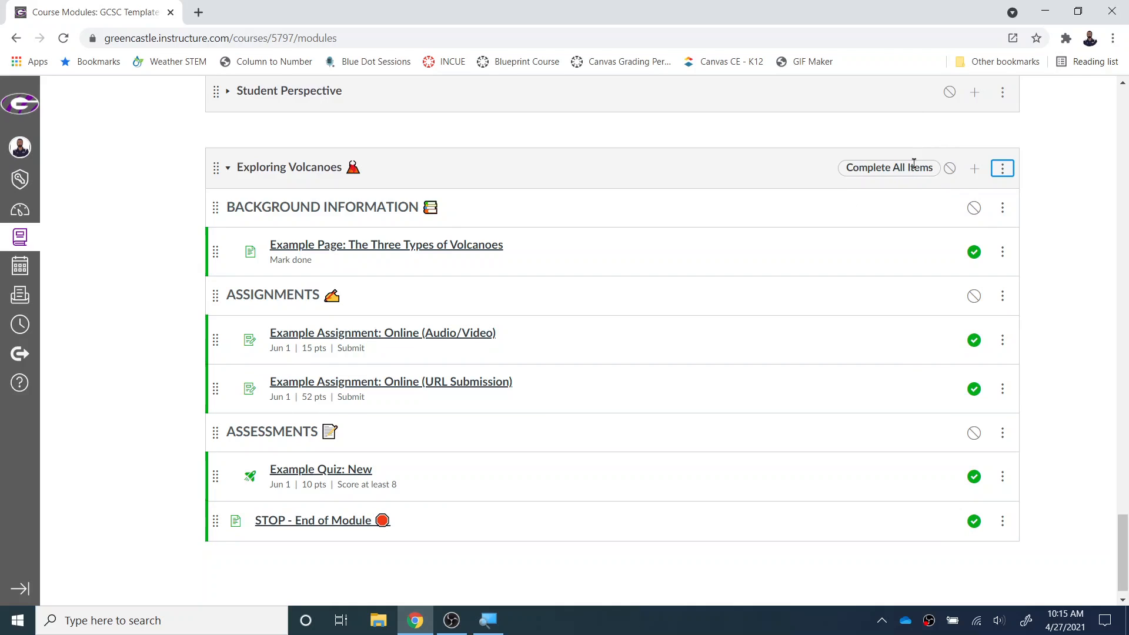
{"action": "left_click", "coordinate": [950, 169]}
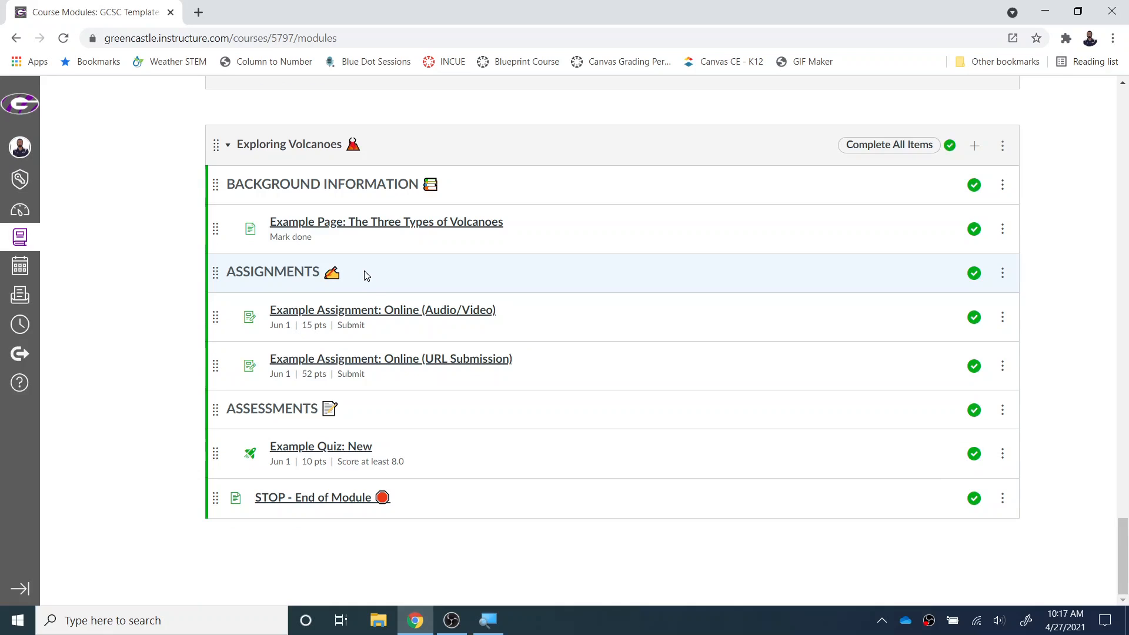
- Switch the course to Student View and locate the Exploring Volcanoes module in the module list
{"action": "left_click_drag", "start_coordinate": [1122, 544], "coordinate": [1123, 88]}
{"action": "left_click", "coordinate": [1012, 104]}
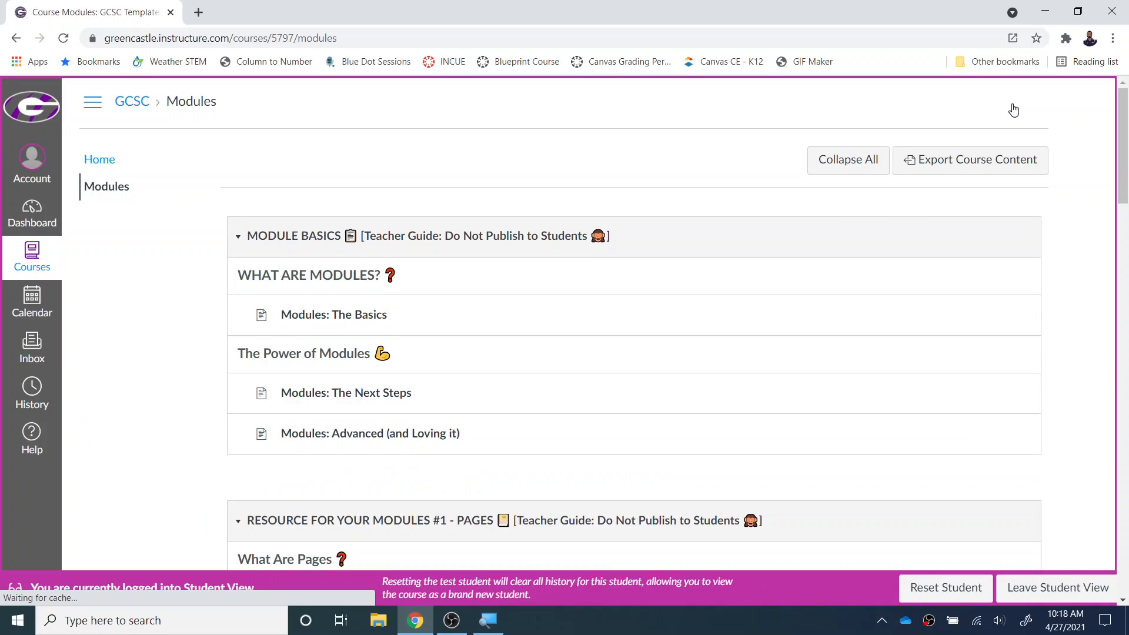
{"action": "left_click_drag", "start_coordinate": [1122, 150], "coordinate": [1121, 532]}
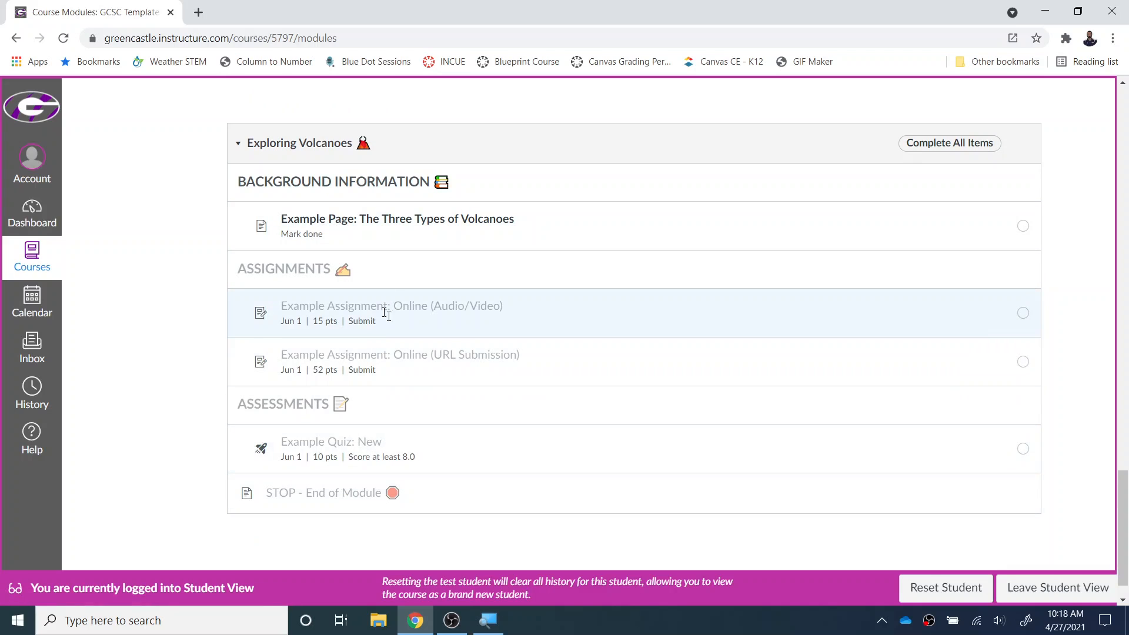
- Open Example Page: The Three Types of Volcanoes as the test student and mark it as done
{"action": "left_click", "coordinate": [420, 227]}
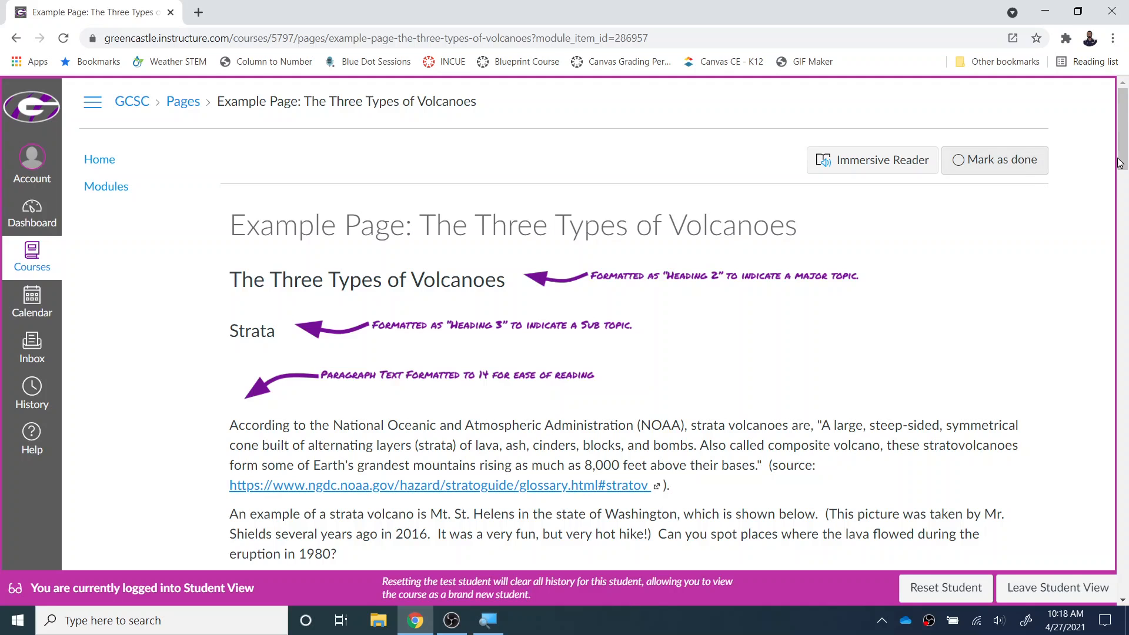
{"action": "left_click_drag", "start_coordinate": [1124, 139], "coordinate": [1115, 59]}
{"action": "left_click", "coordinate": [1015, 175]}
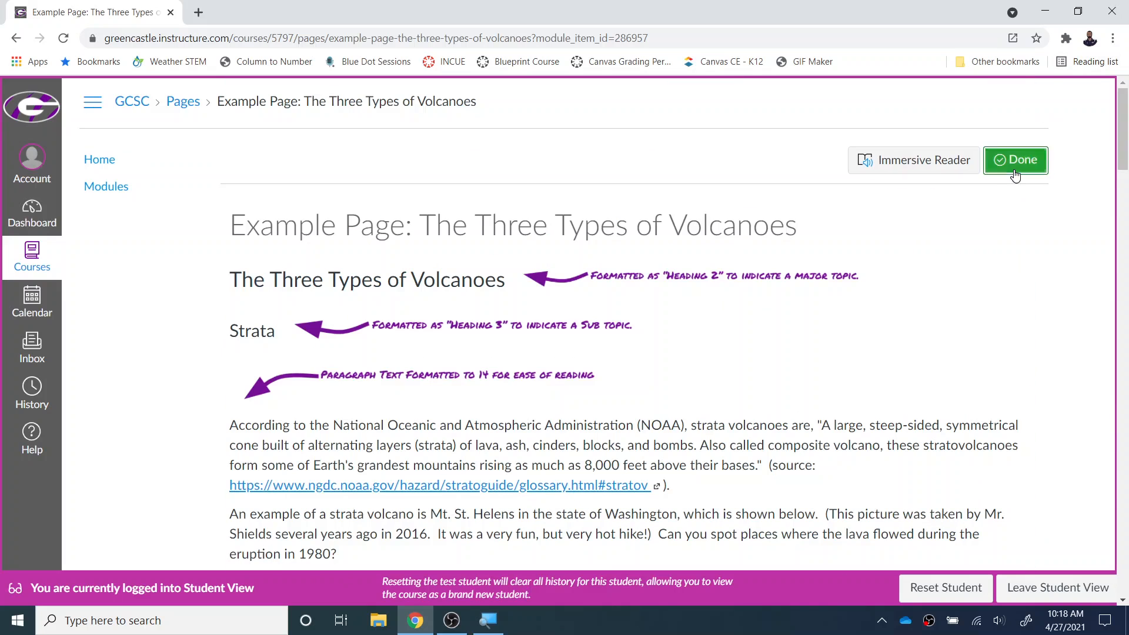
- Proceed to the module item after the volcano page, and return to the module list to check progress in Exploring Volcanoes
{"action": "left_click_drag", "start_coordinate": [1120, 115], "coordinate": [1126, 588]}
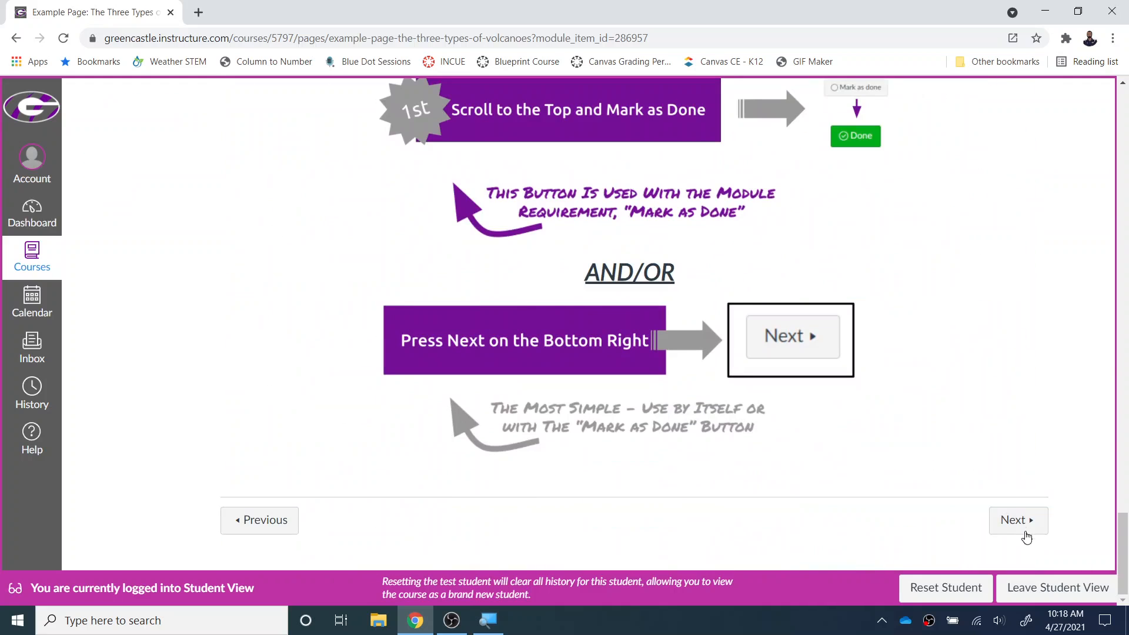
{"action": "left_click", "coordinate": [1025, 531]}
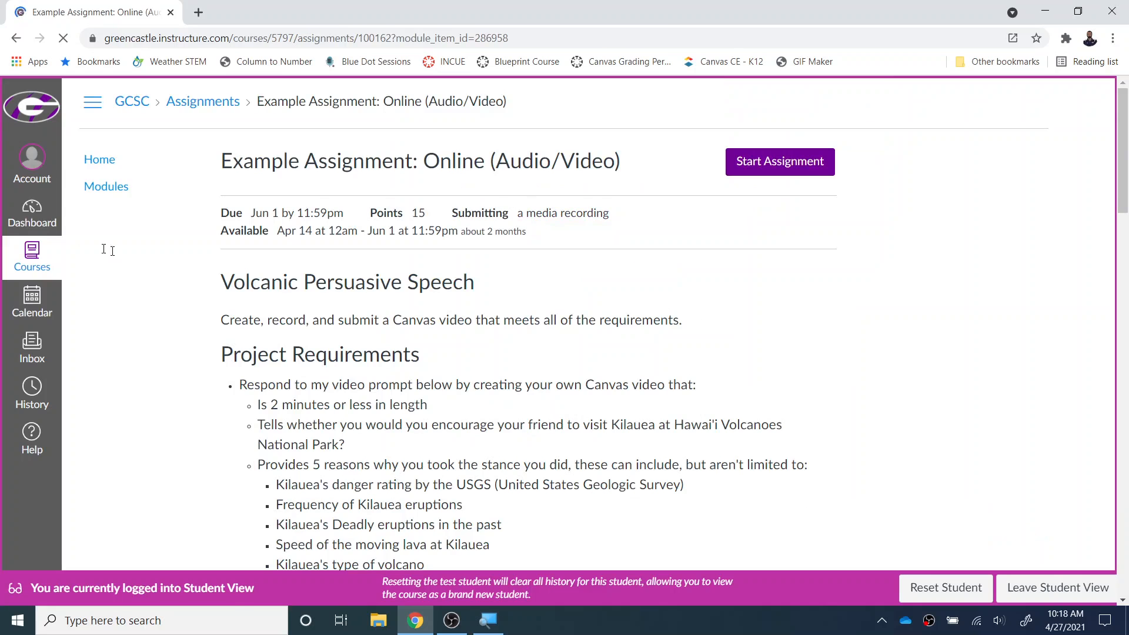
{"action": "left_click", "coordinate": [110, 188]}
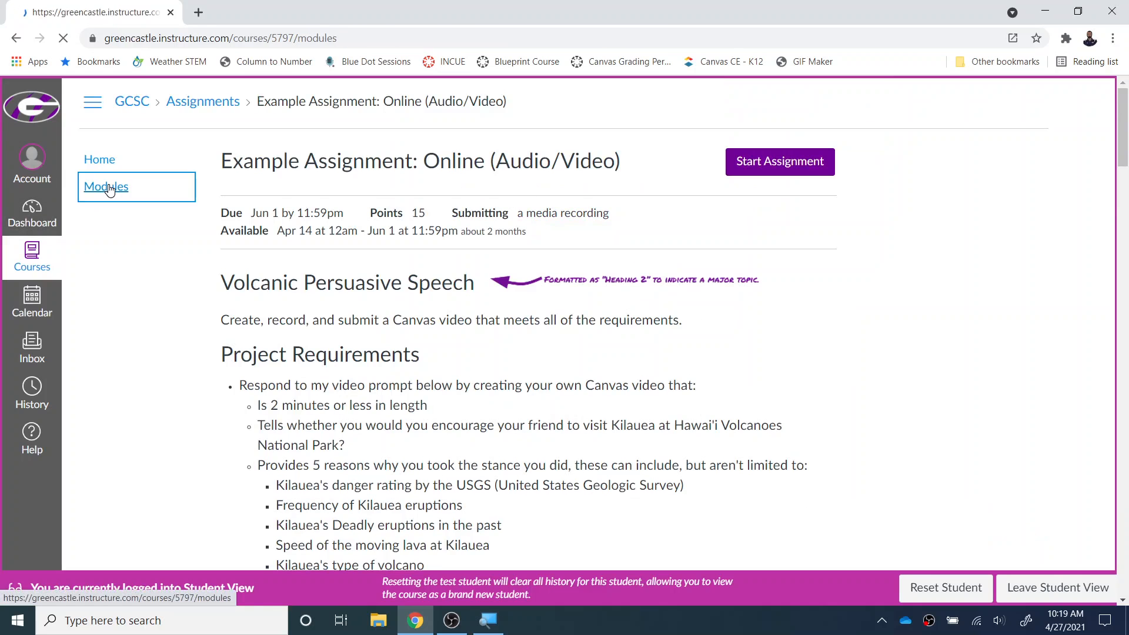
{"action": "left_click_drag", "start_coordinate": [1126, 112], "coordinate": [1126, 502]}
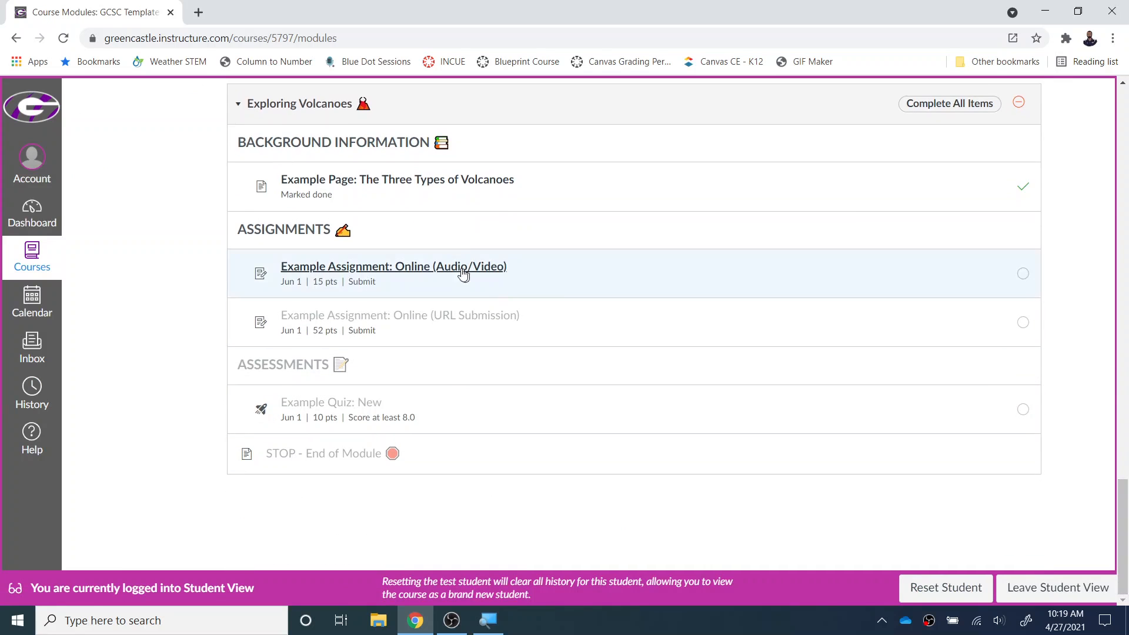